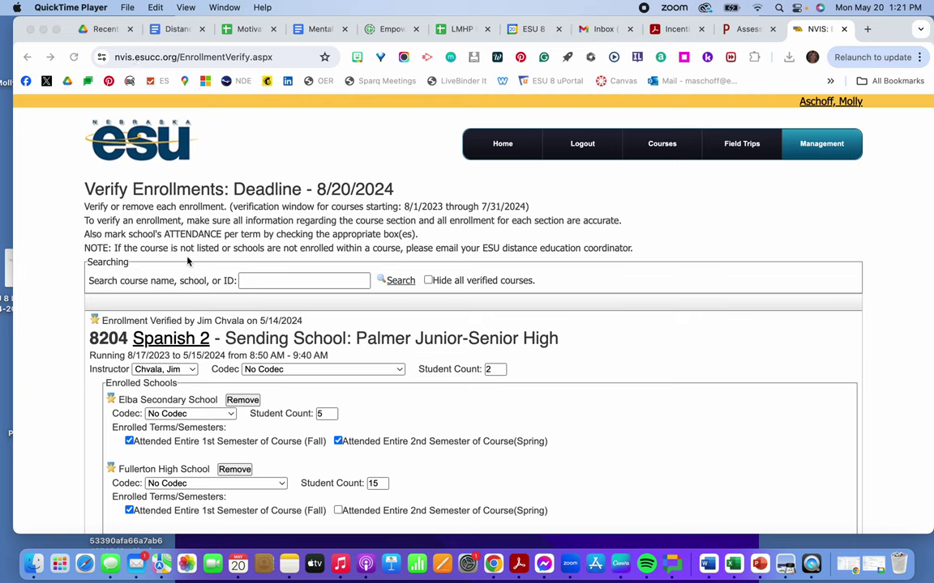
Step: Switch to Chrome and open NVIS Courses, showing the 2023-2024 Course Offerings list
left_click(662, 149)
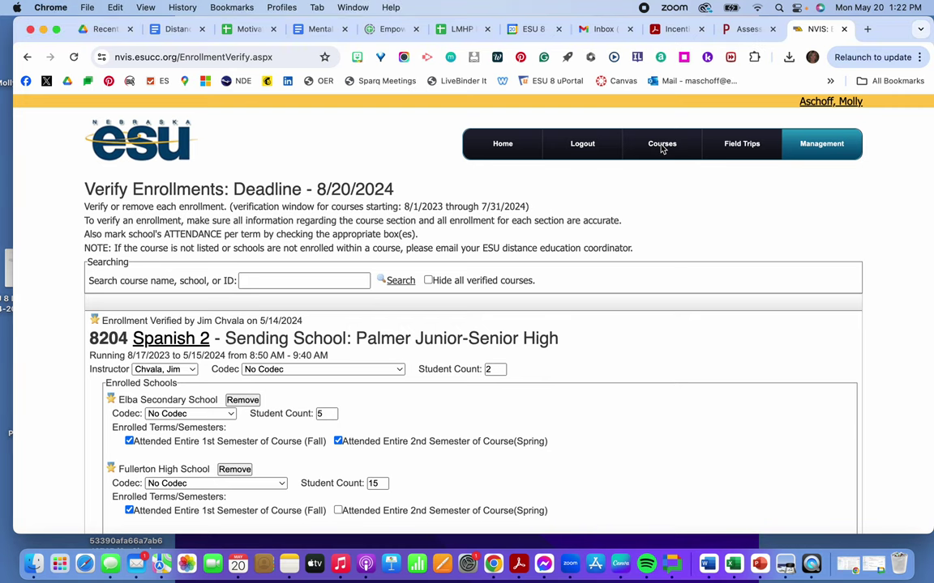
left_click(662, 145)
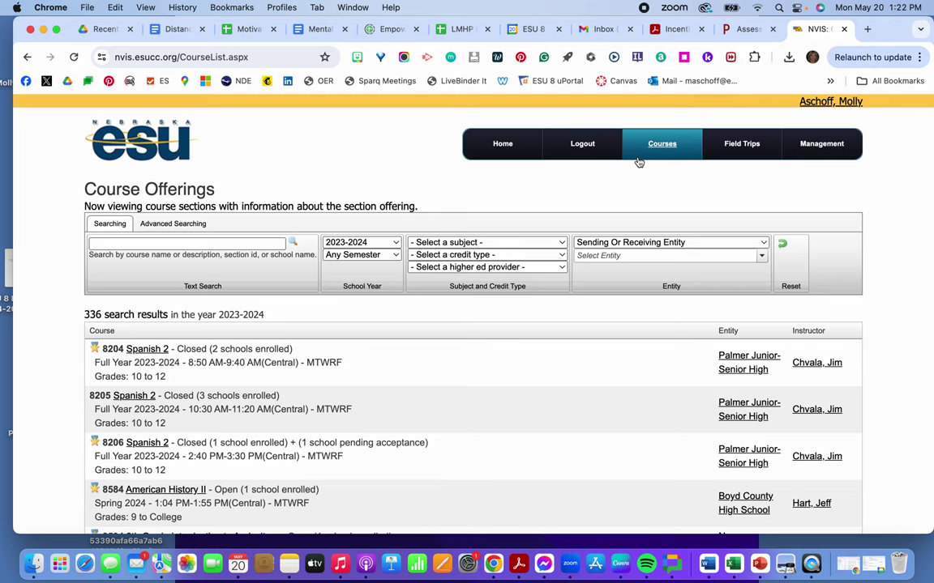
Step: Filter offerings to school year 2022-2023, search 'newman grove', and open Companion Animals (section 8175)
left_click(397, 245)
left_click(389, 258)
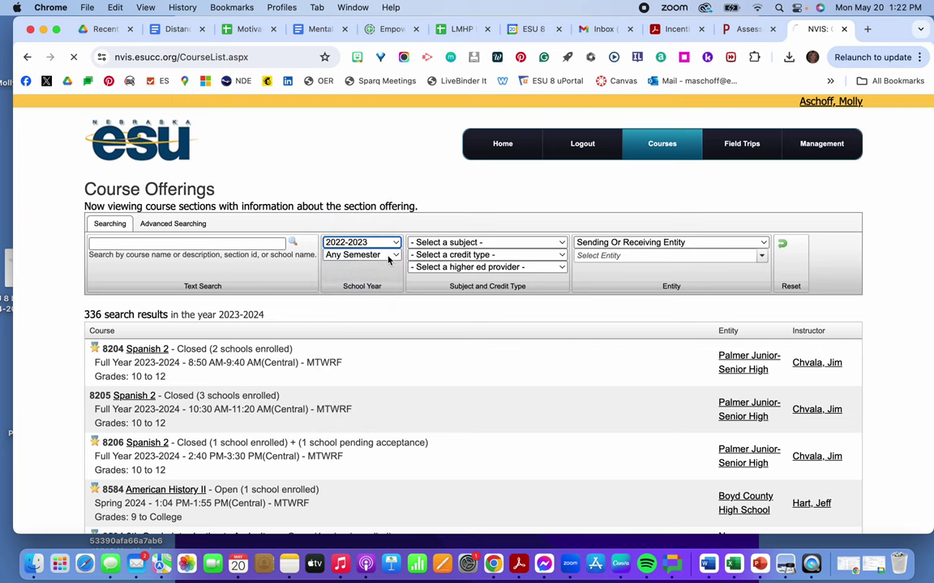
left_click(268, 243)
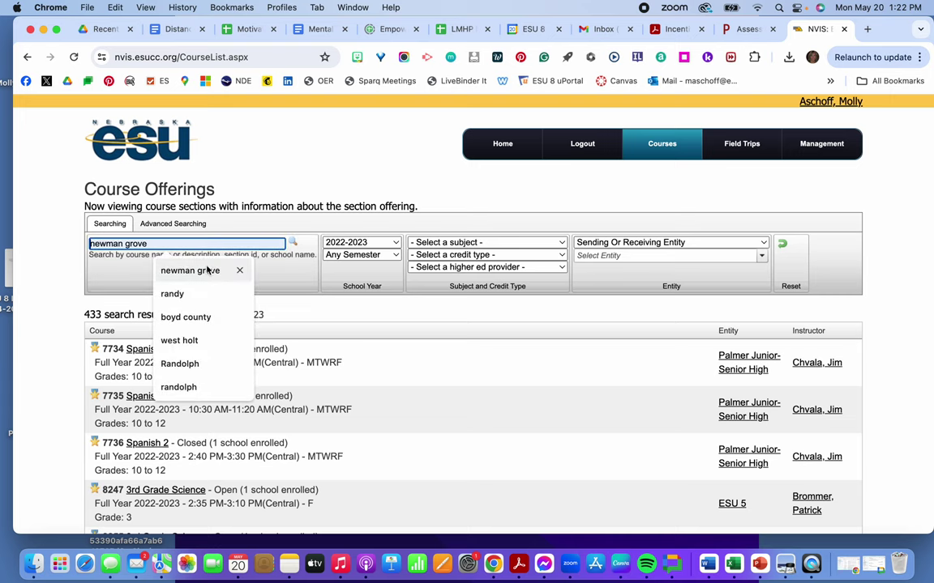
left_click(207, 272)
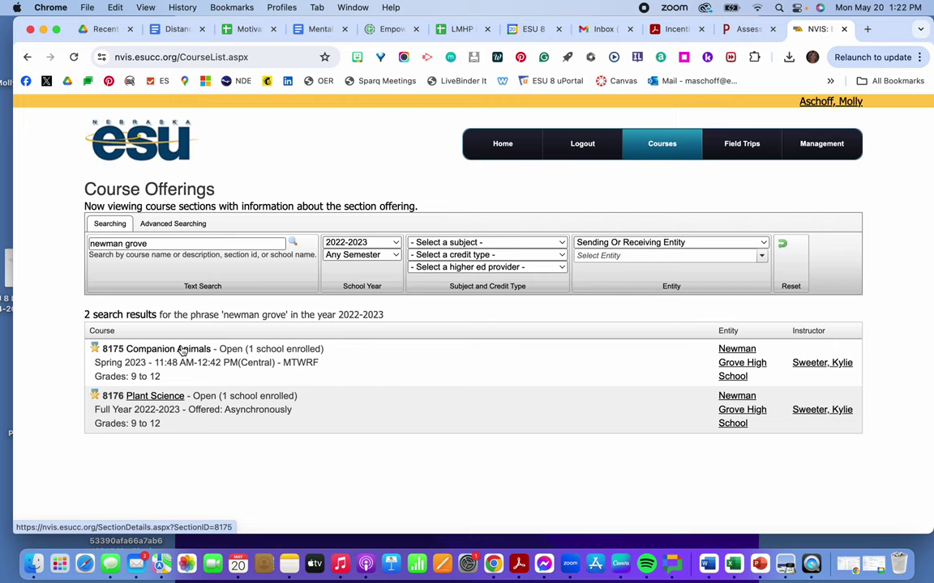
left_click(181, 350)
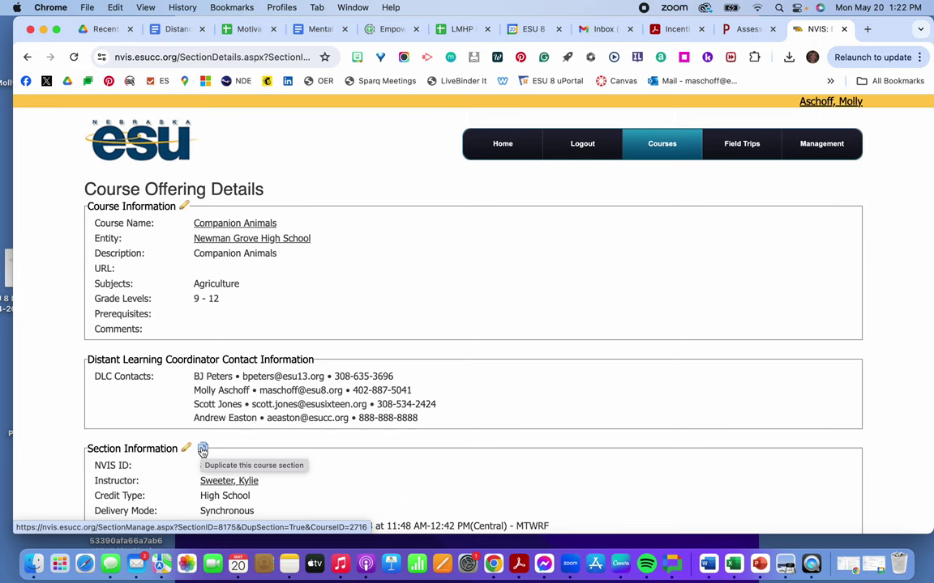
Step: Go through Management > Course Management and start adding a new course not listed
left_click(662, 146)
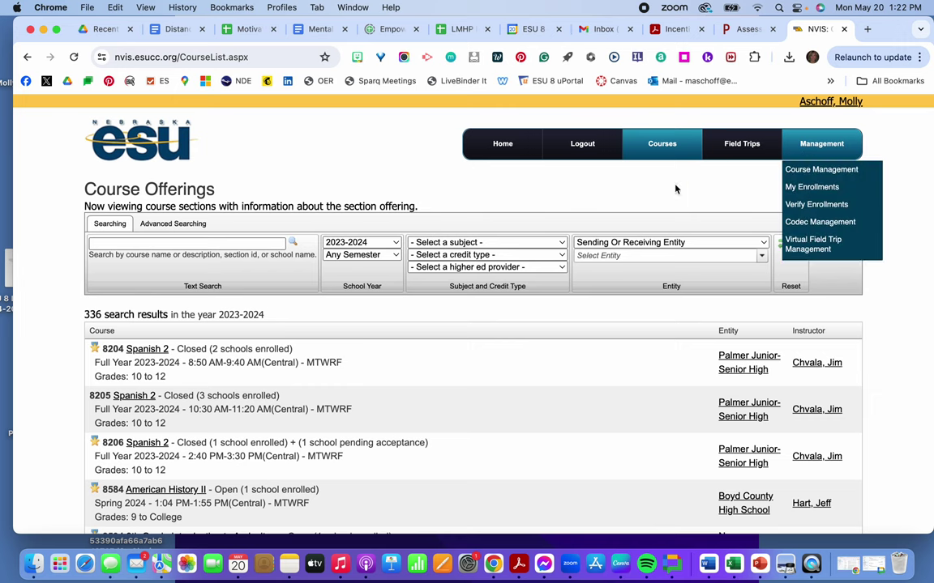
mouse_move(828, 144)
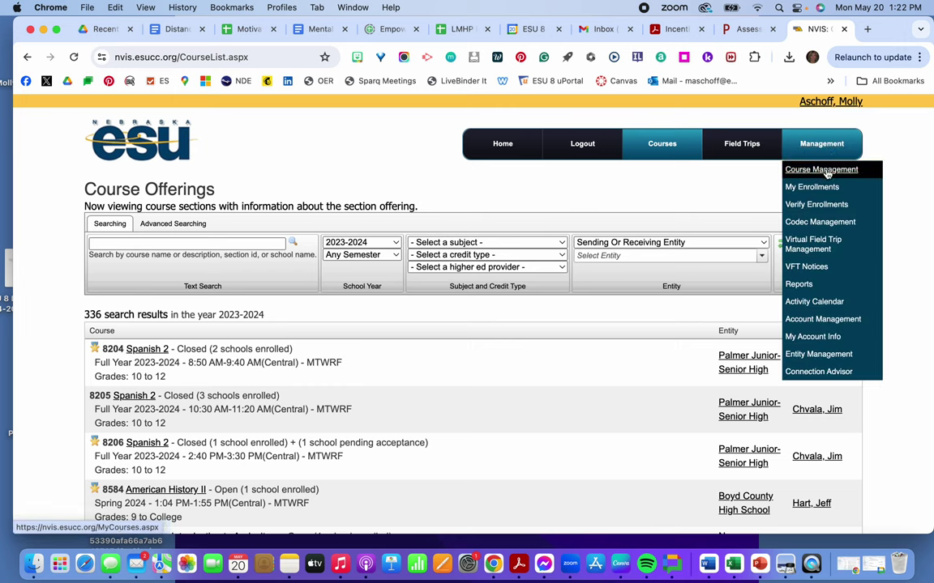
left_click(826, 170)
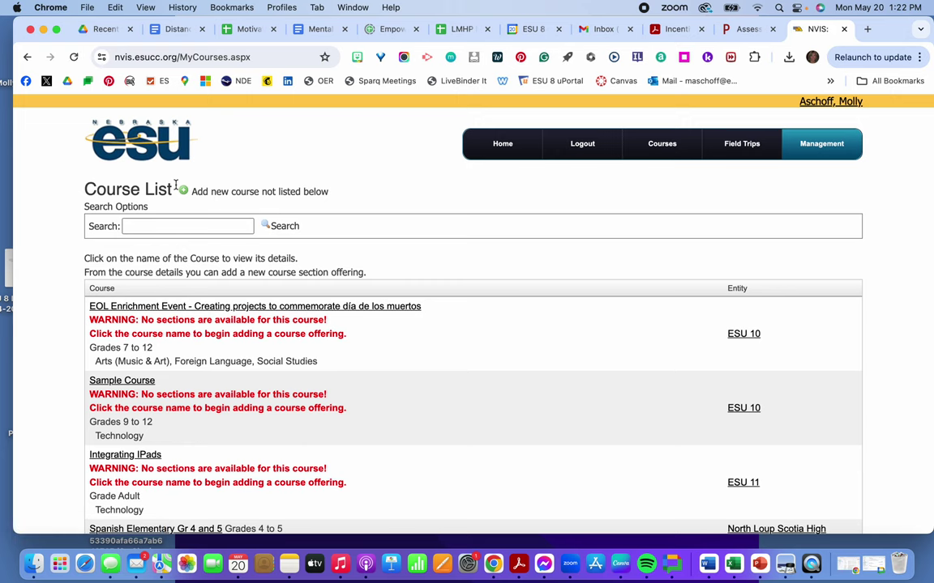
left_click(184, 190)
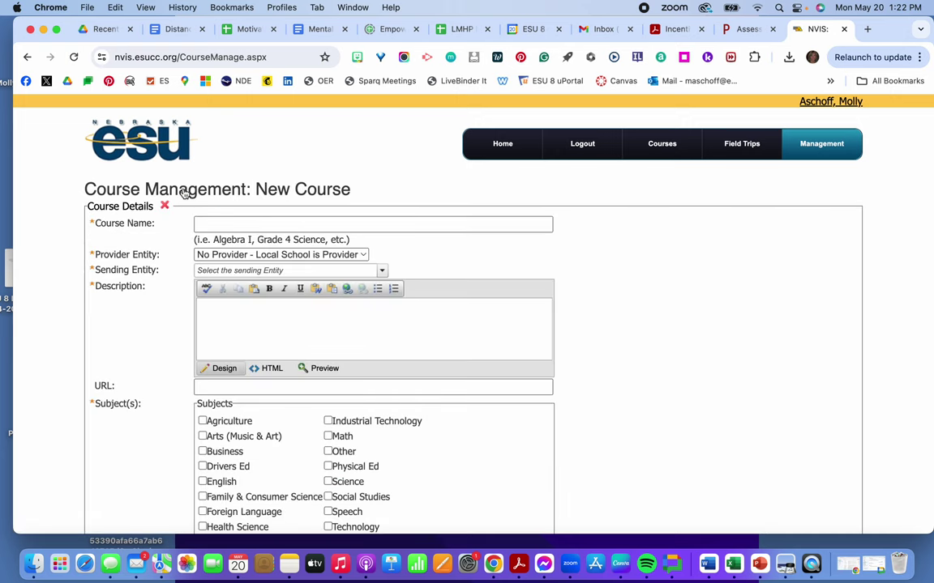
Step: Name the course 'Spanish 1' and keep No Provider (local school) as provider entity
left_click(212, 223)
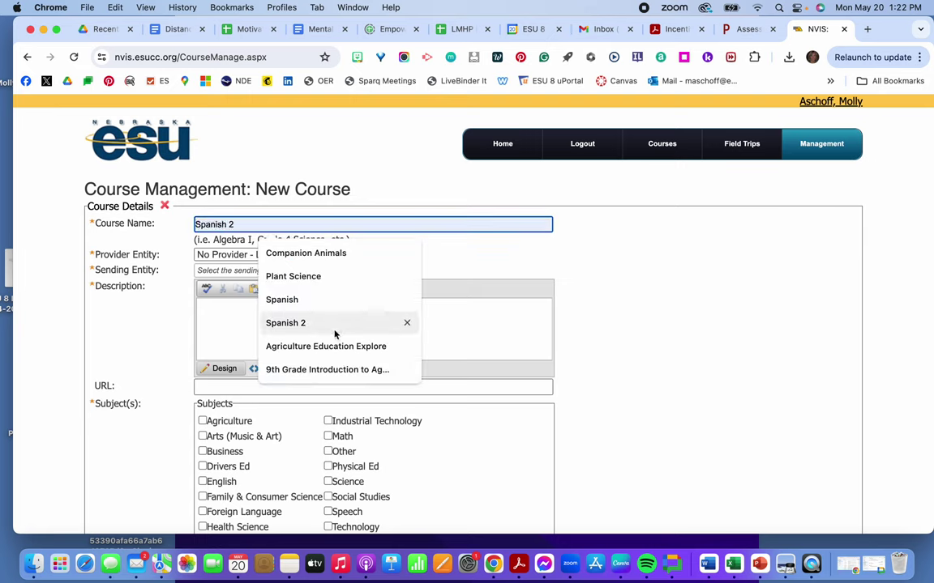
left_click(281, 301)
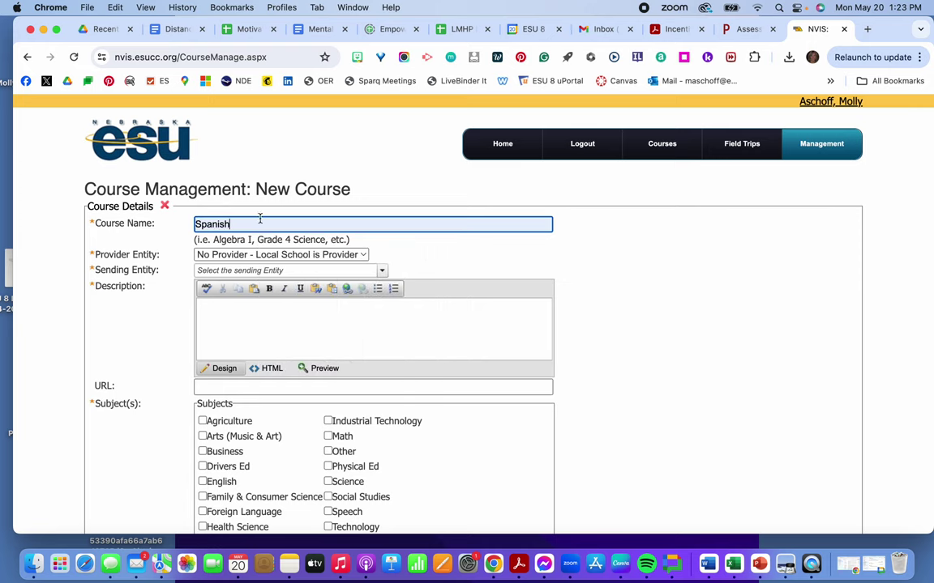
type("1")
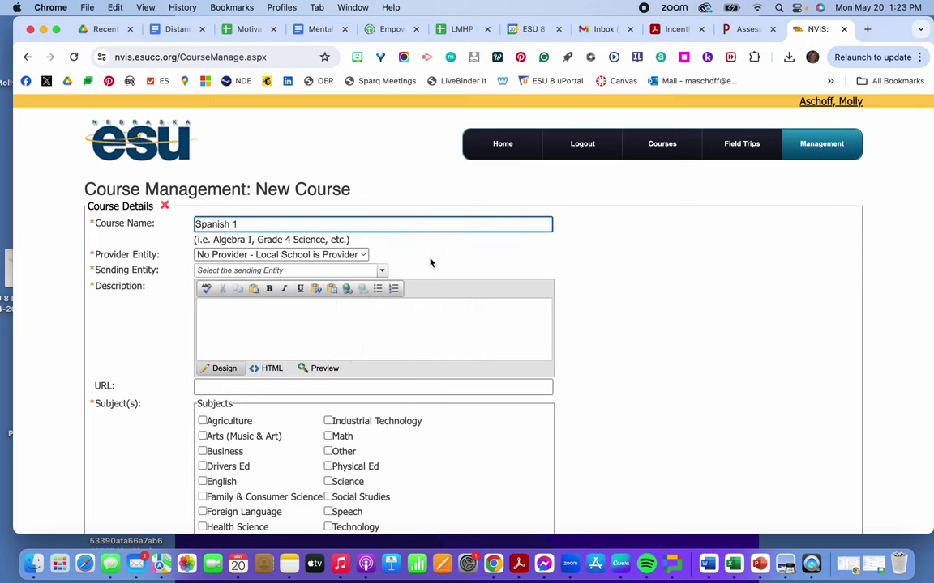
left_click(319, 257)
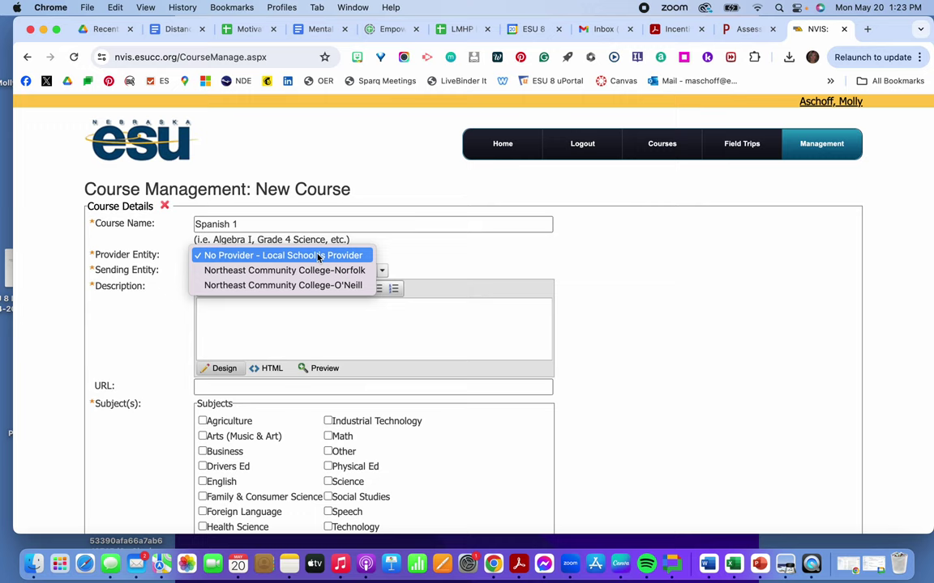
left_click(358, 255)
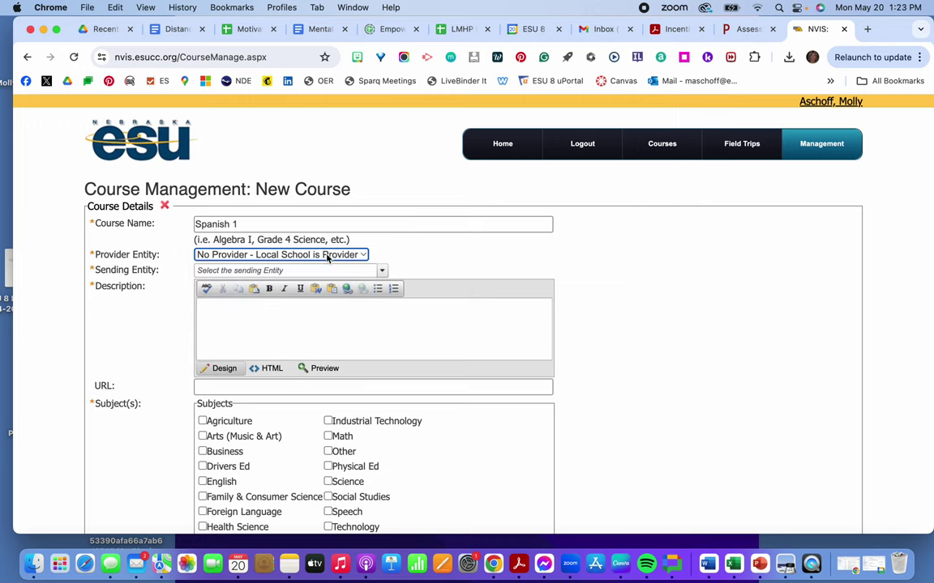
Step: Choose ESU 8 as the sending entity and enter the description 'Spanish 1'
left_click(306, 270)
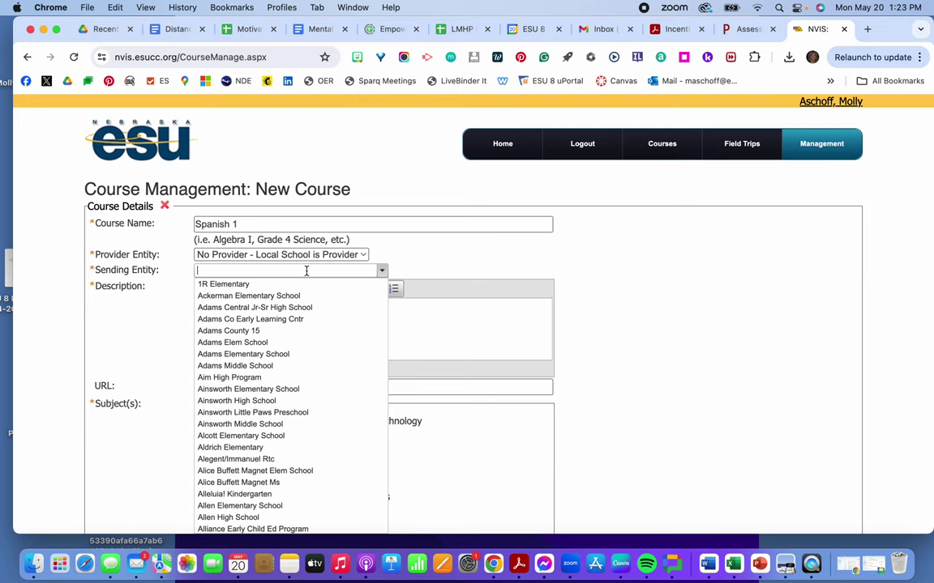
type("ESU")
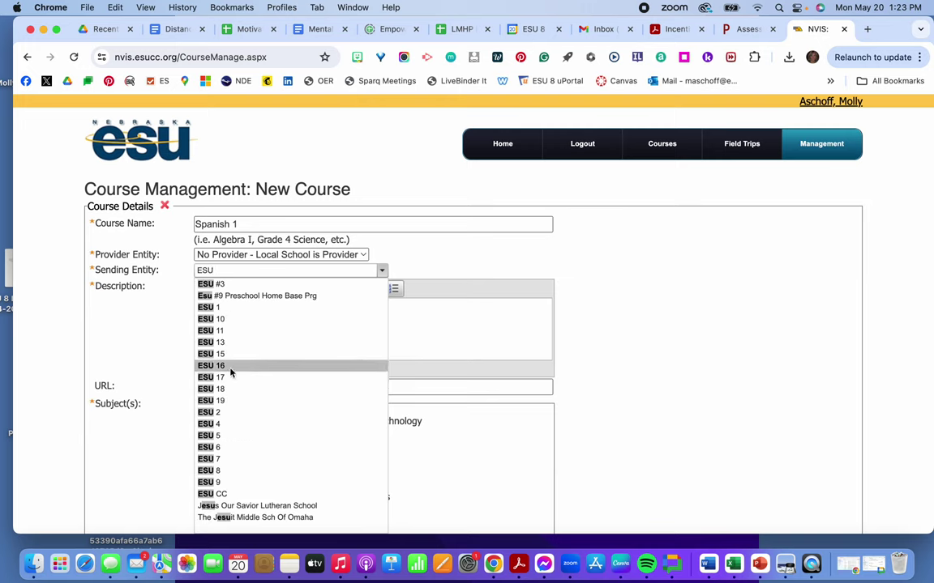
left_click(217, 472)
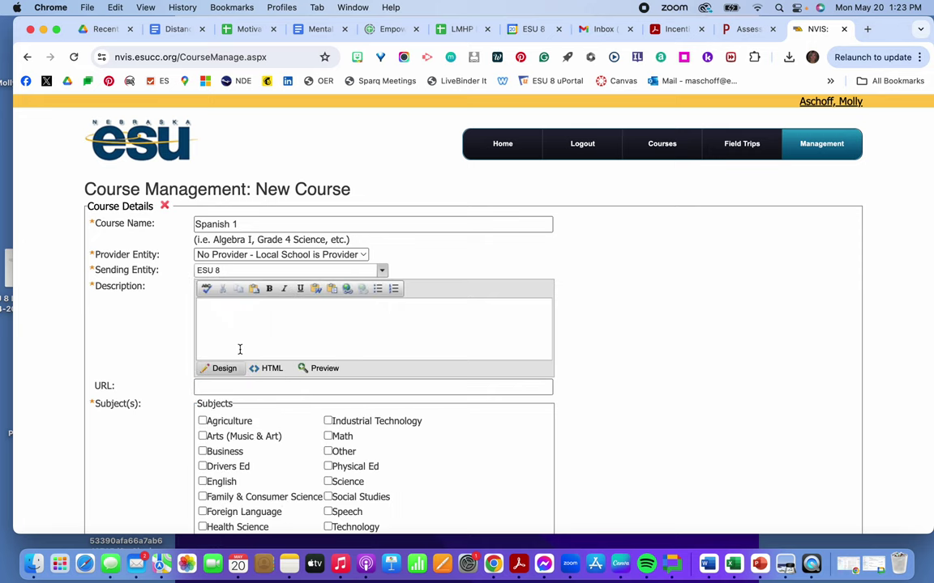
left_click(219, 317)
type("Spanish ")
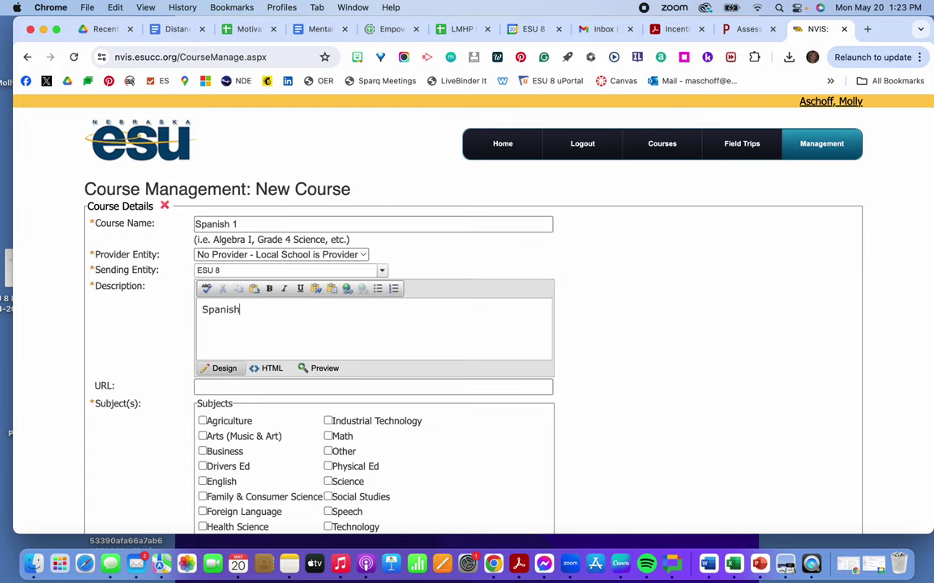
type("1")
Step: Set the subject to Foreign Language and the grade range from 9 to 12
scroll(285, 409, "down", 4)
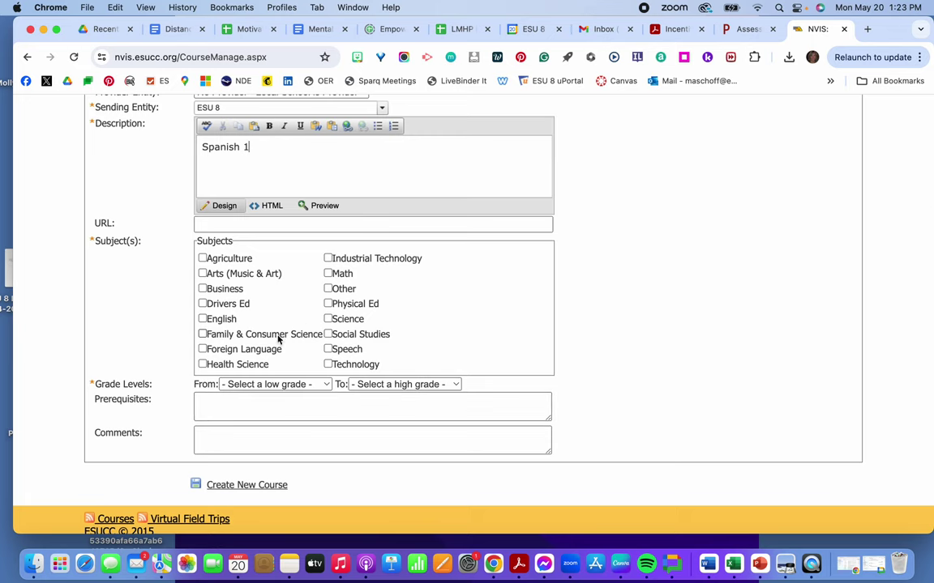
left_click(202, 349)
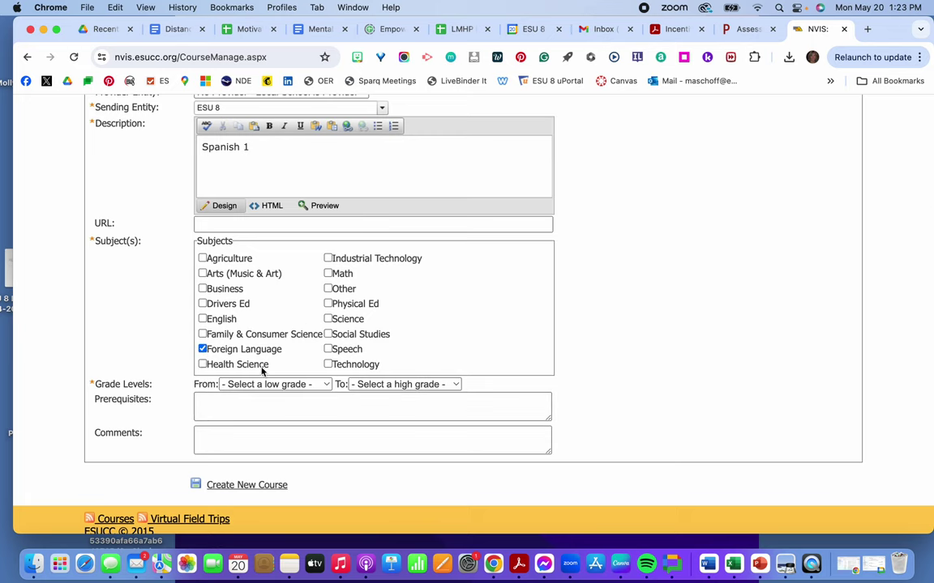
left_click(320, 385)
scroll(276, 514, "down", 3)
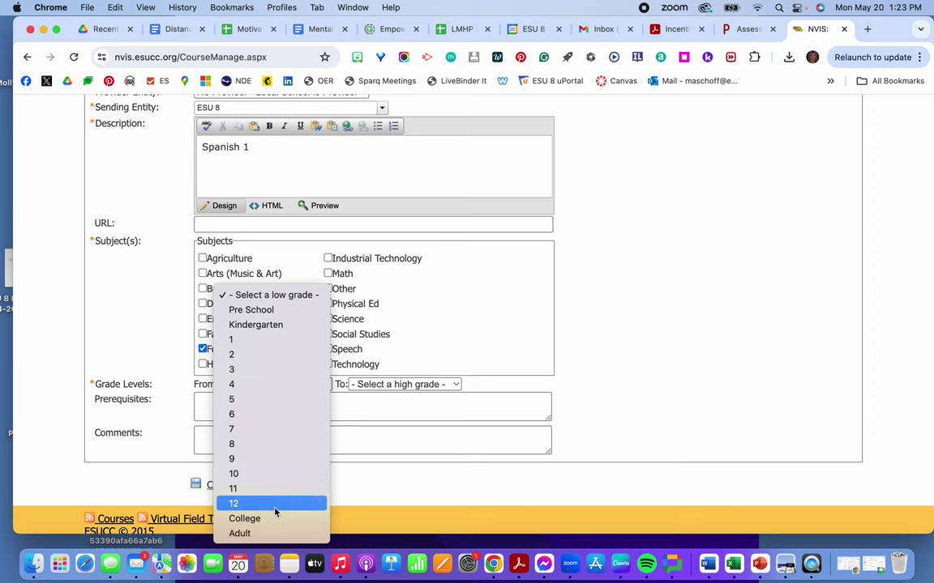
left_click(275, 460)
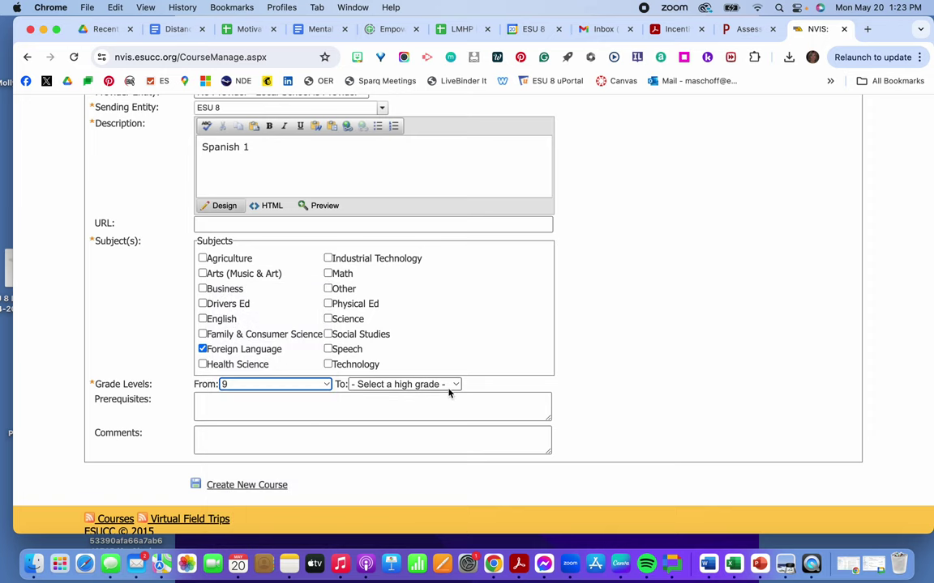
left_click(405, 384)
scroll(388, 513, "down", 3)
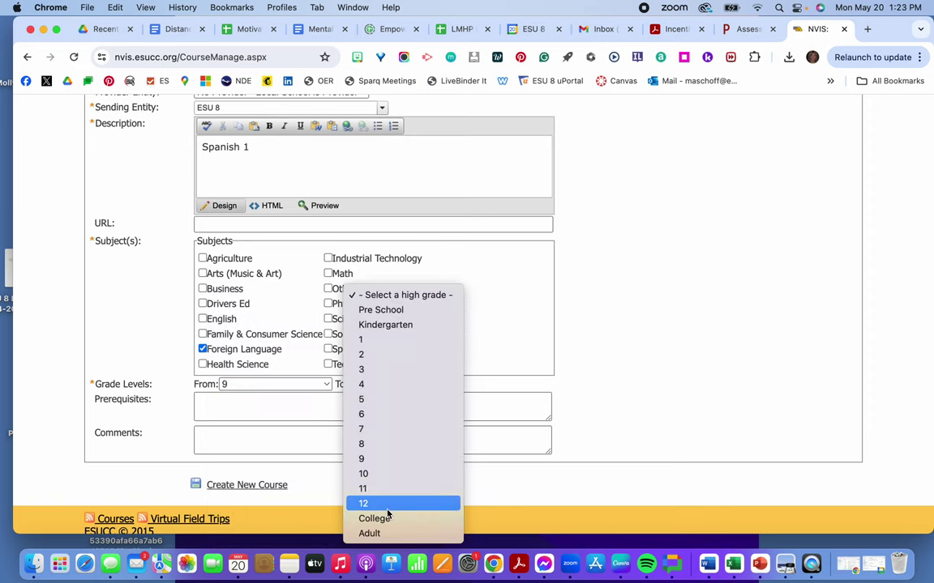
left_click(387, 509)
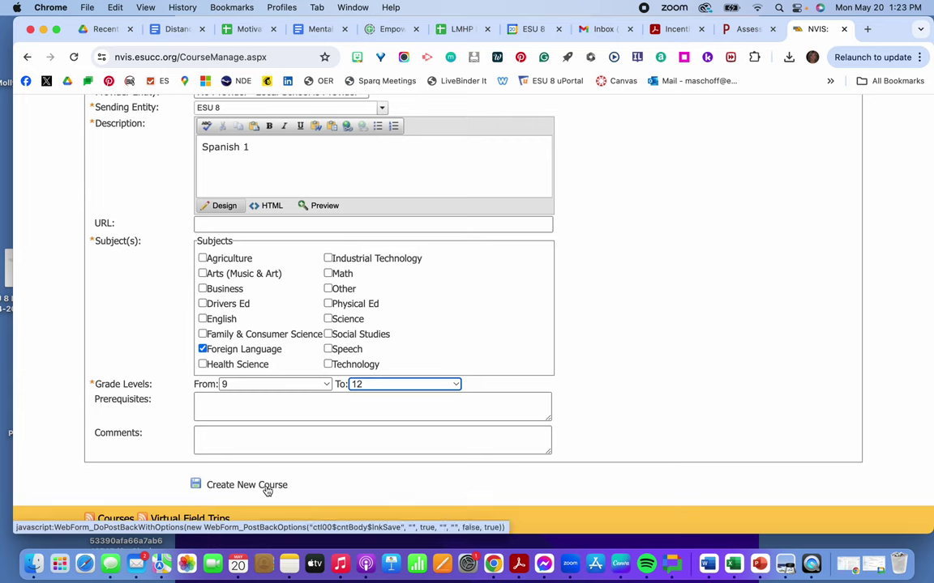
Step: Create the new Spanish 1 course, opening its New Section form
scroll(263, 237, "up", 5)
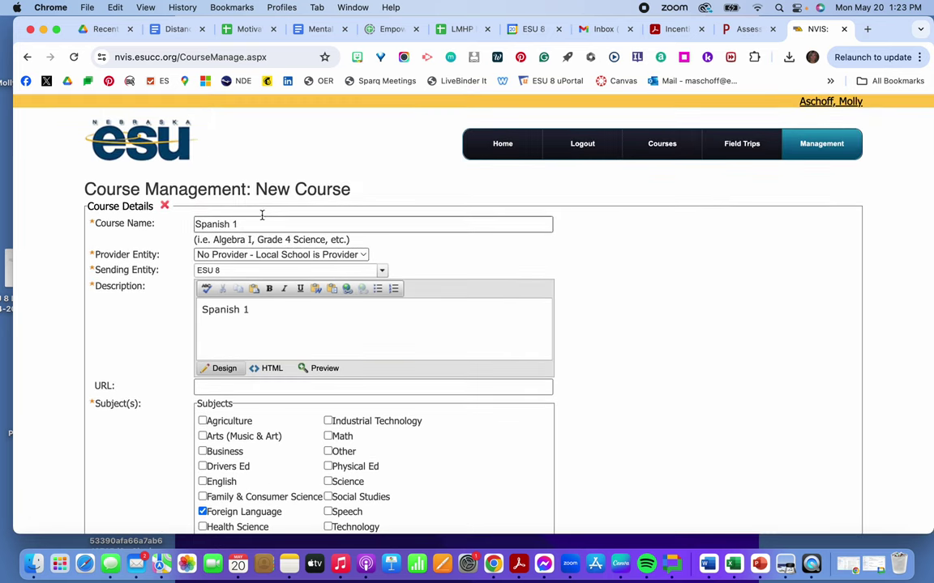
scroll(259, 388, "down", 5)
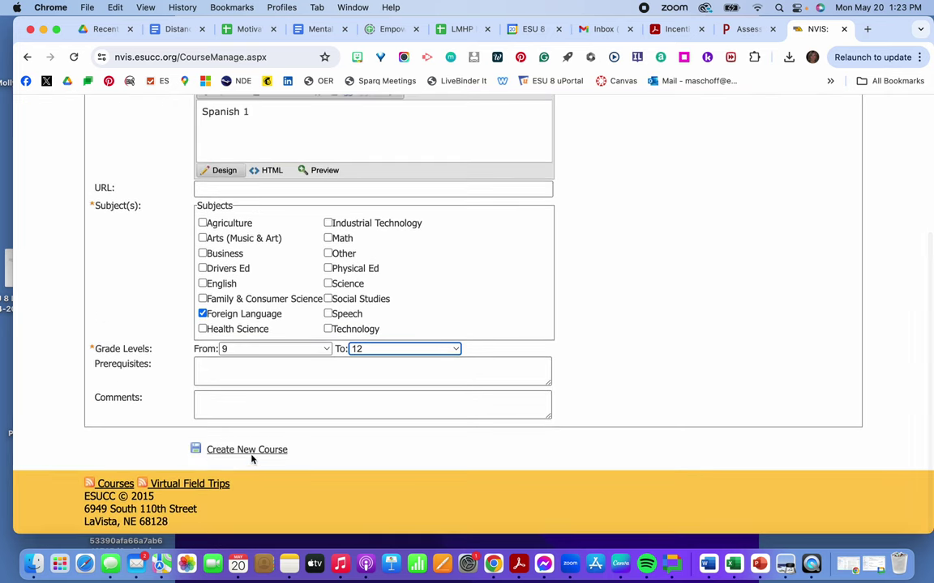
left_click(254, 450)
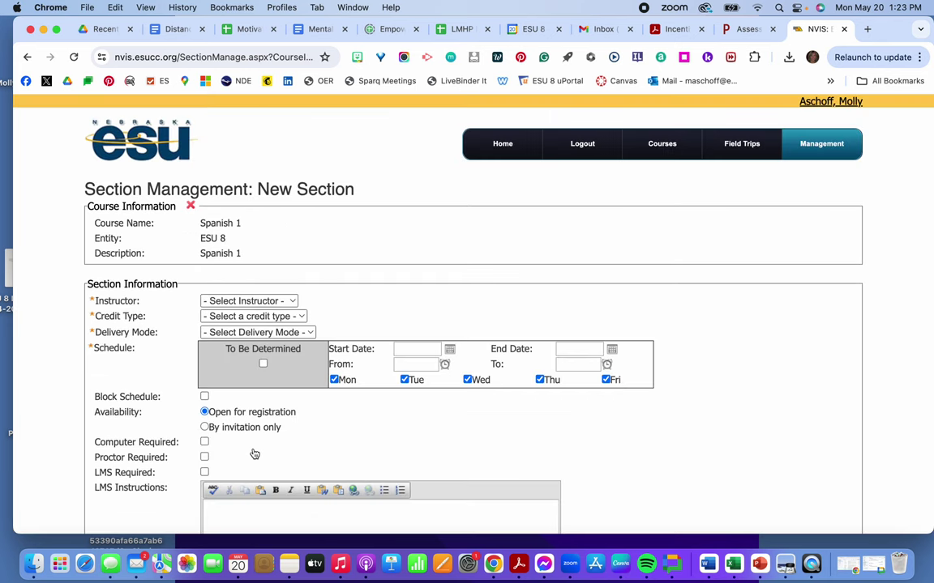
Step: Make the logged-in user instructor, with High School credit type and Synchronous delivery mode
left_click(291, 301)
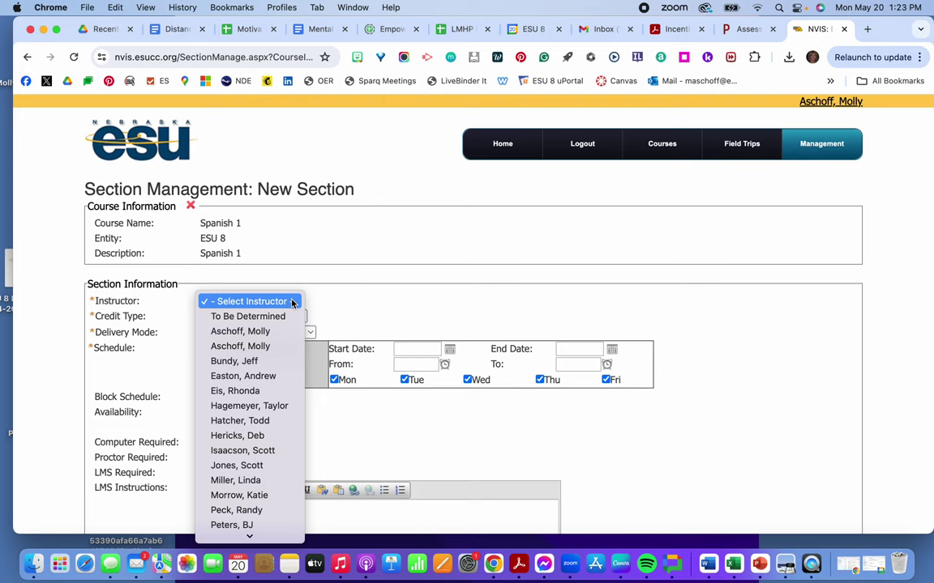
left_click(243, 331)
left_click(299, 317)
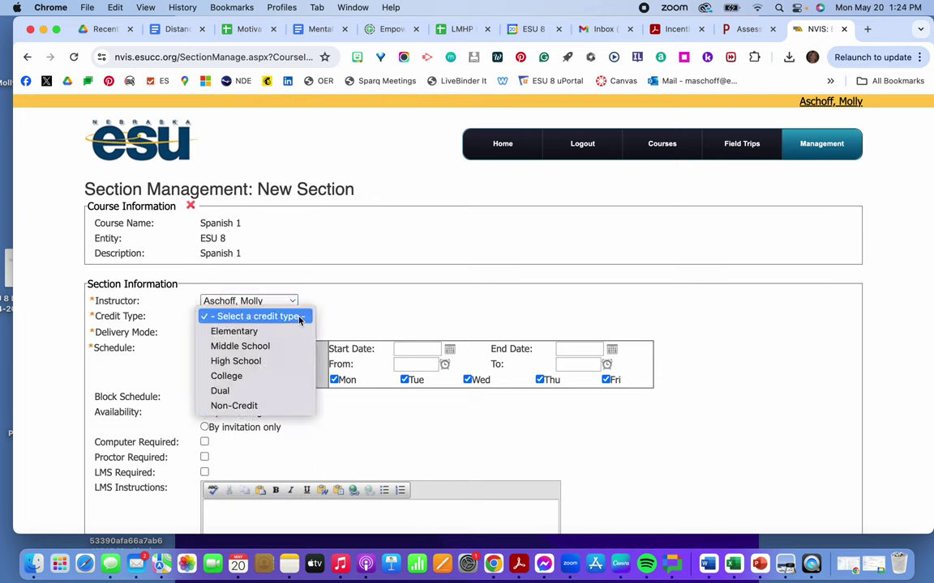
left_click(252, 362)
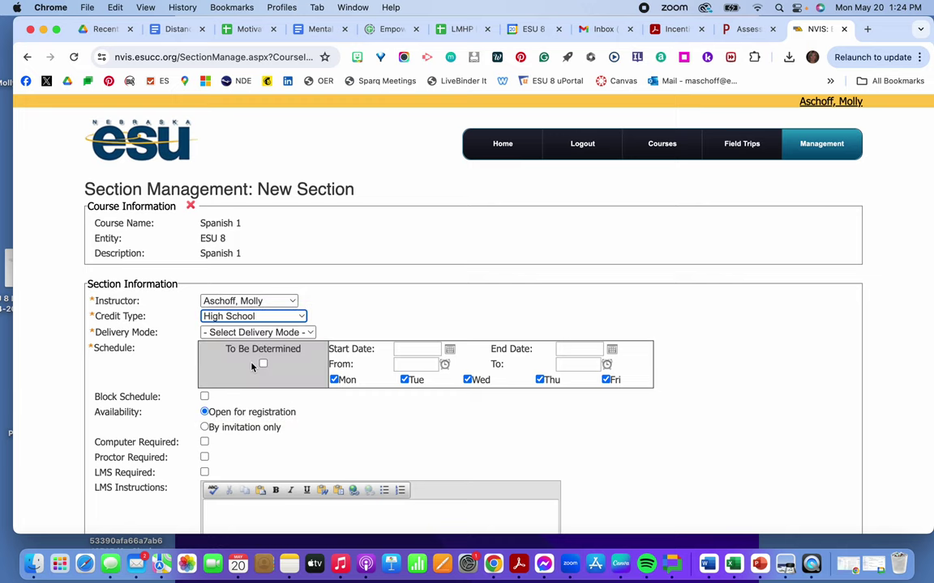
left_click(310, 333)
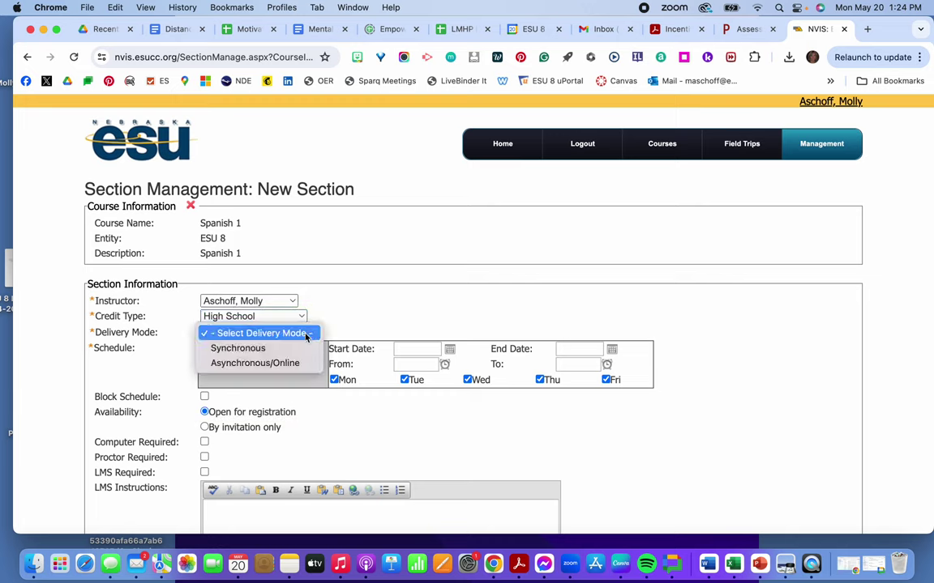
left_click(254, 348)
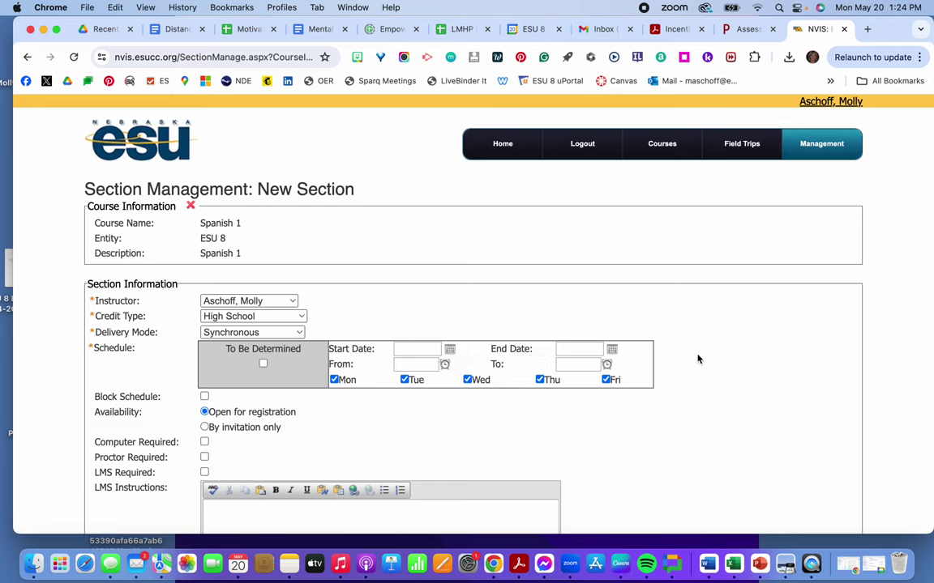
Step: Enter student count 1 and submit the section, which fails for missing schedule dates and times
scroll(551, 447, "down", 5)
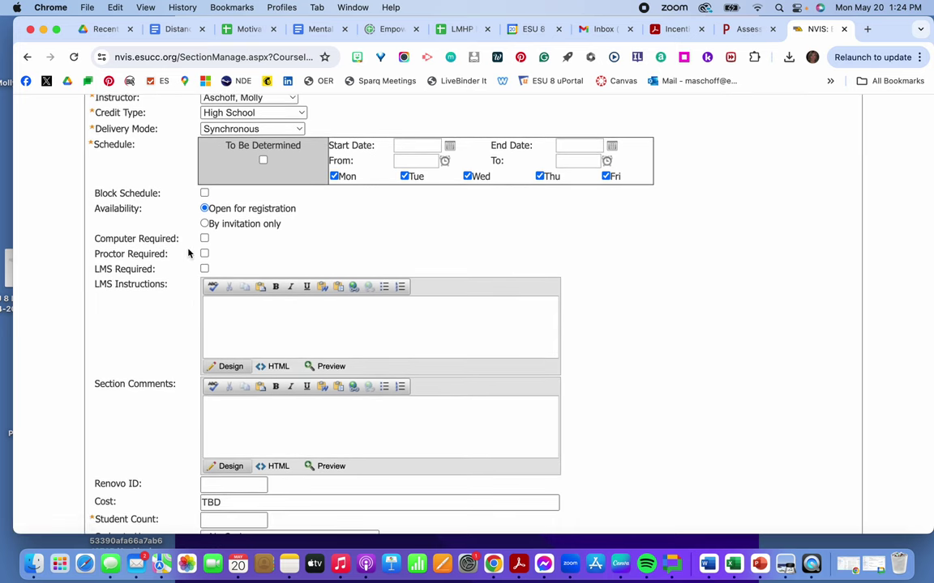
left_click(223, 343)
scroll(258, 414, "down", 3)
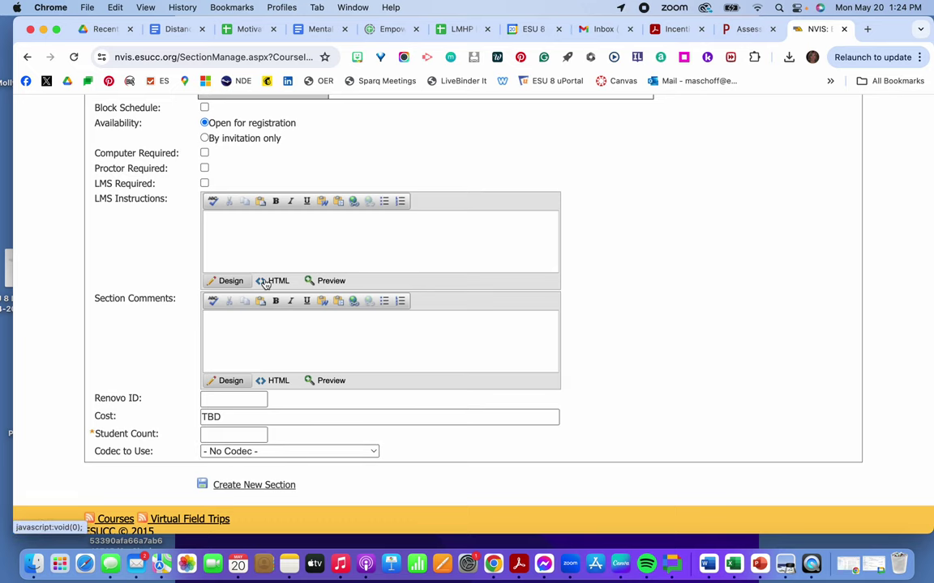
left_click(226, 436)
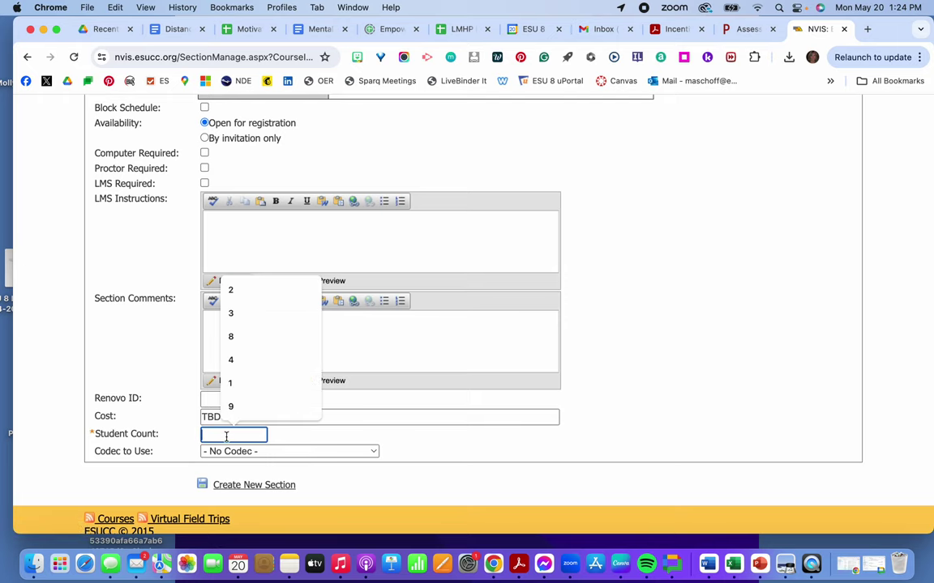
type("1")
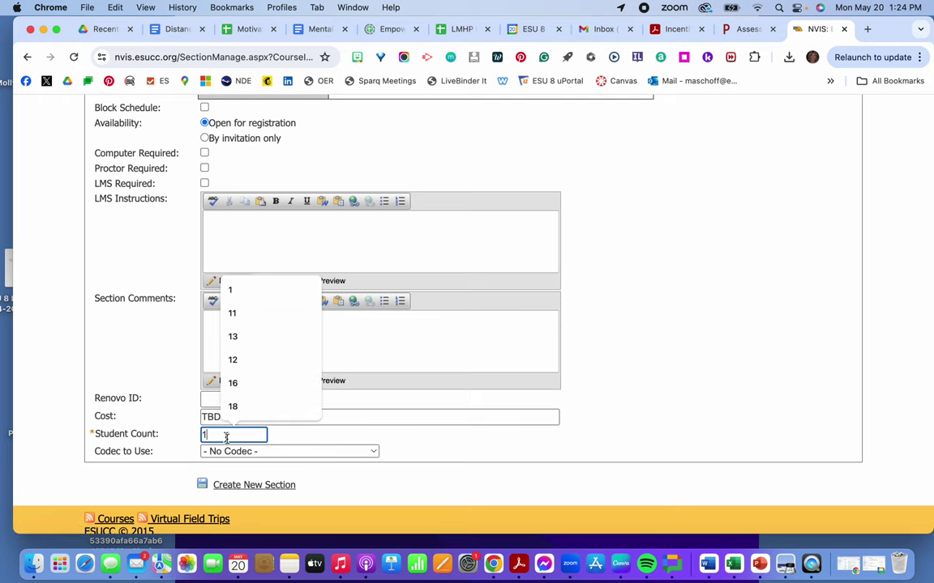
left_click(251, 487)
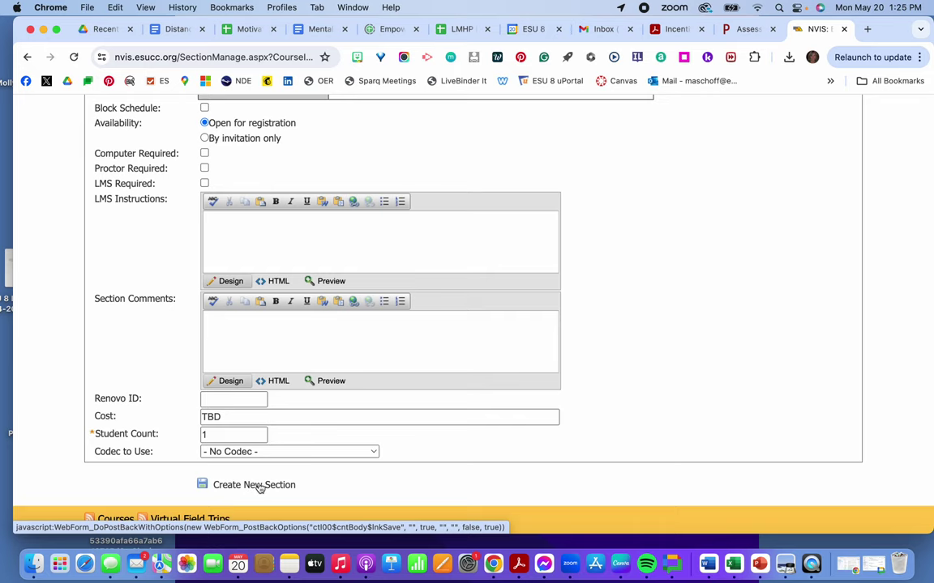
scroll(265, 459, "up", 4)
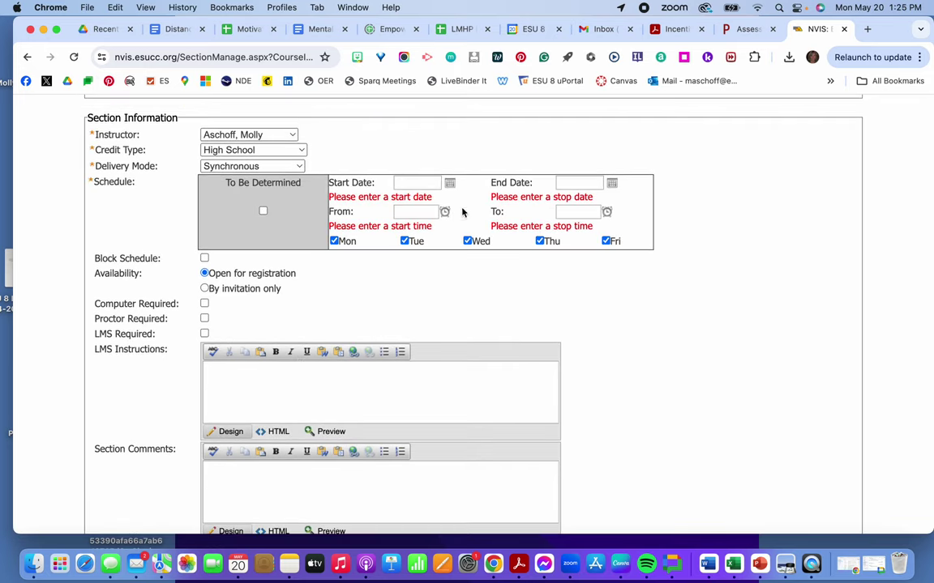
scroll(378, 243, "down", 5)
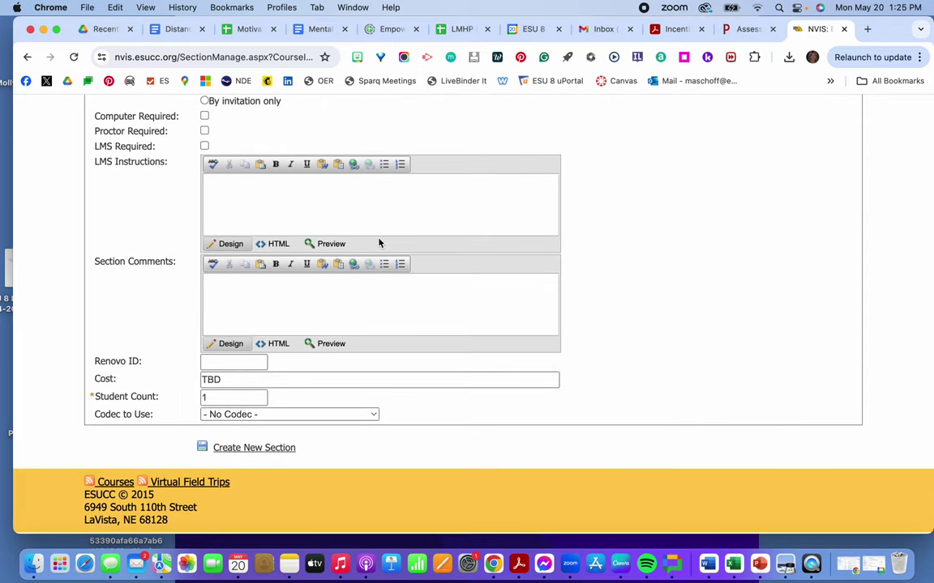
scroll(378, 243, "up", 9)
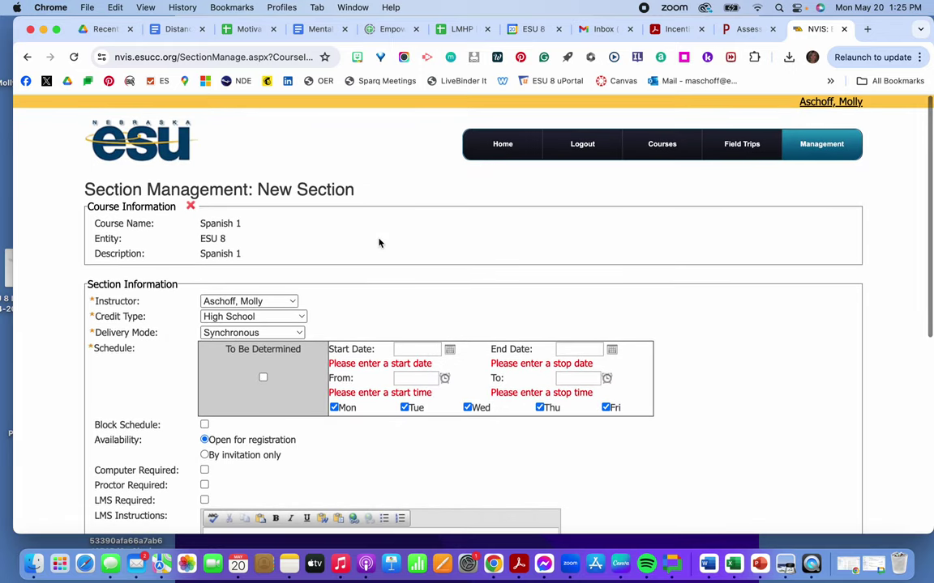
Step: Search course offerings for 'newman grove' and open 9th Grade Introduction to Agriculture
left_click(661, 145)
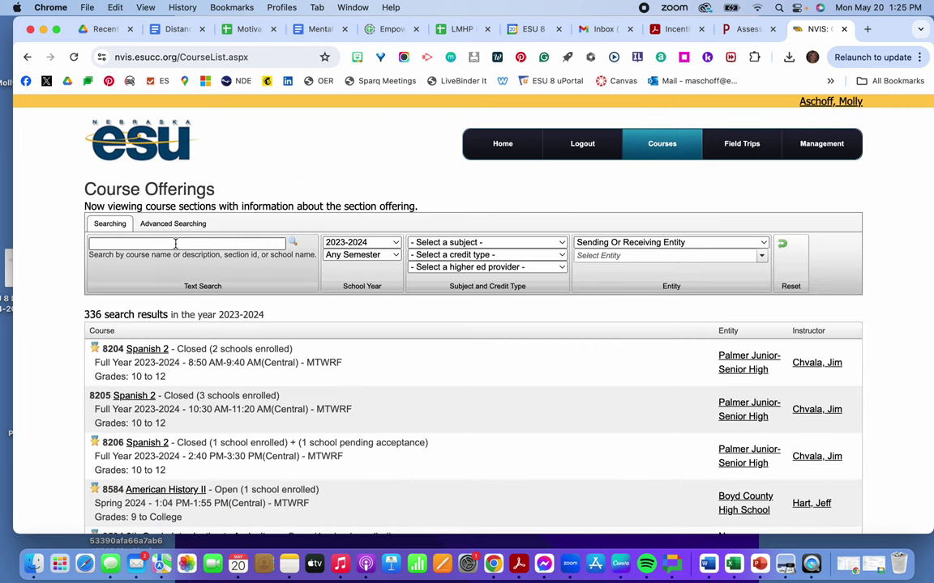
left_click(175, 243)
left_click(182, 269)
key("Return")
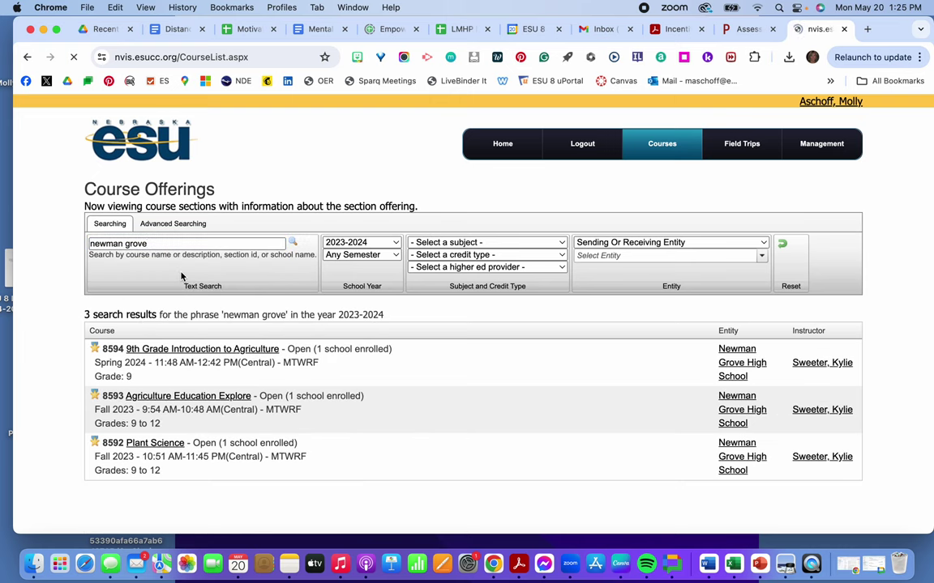
left_click(160, 349)
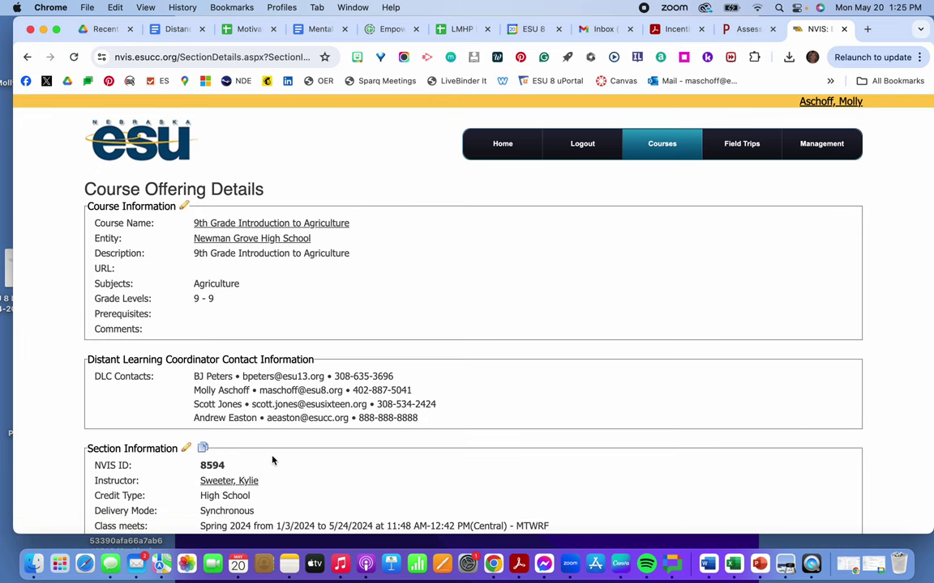
Step: Enroll Now with Ainsworth - Ainsworth Elementary School as the enrolling entity
scroll(272, 460, "down", 5)
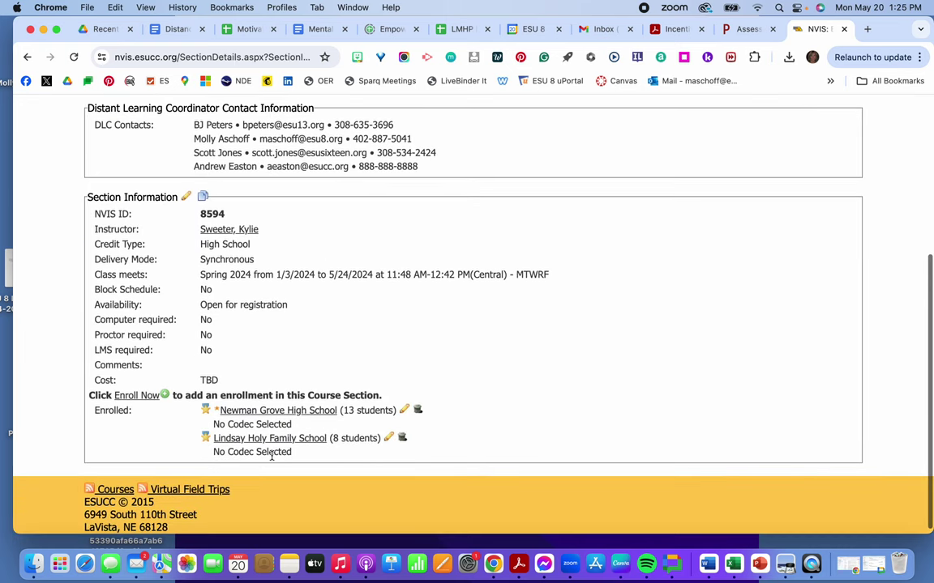
left_click(141, 398)
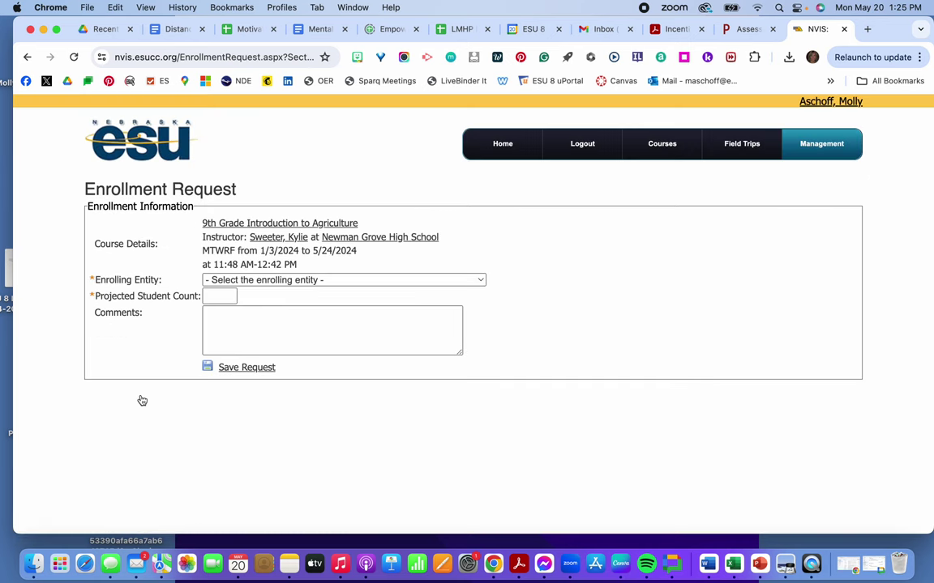
left_click(264, 281)
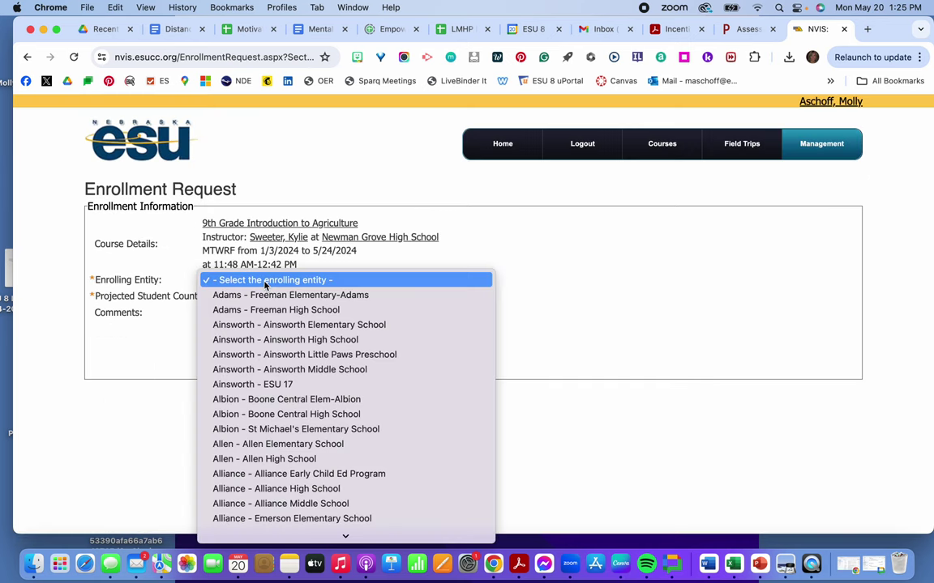
left_click(263, 325)
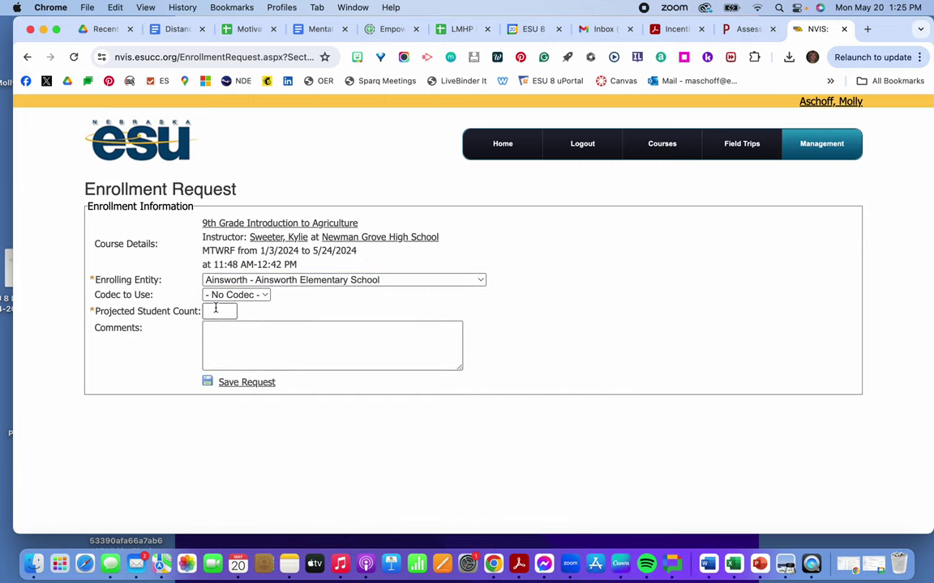